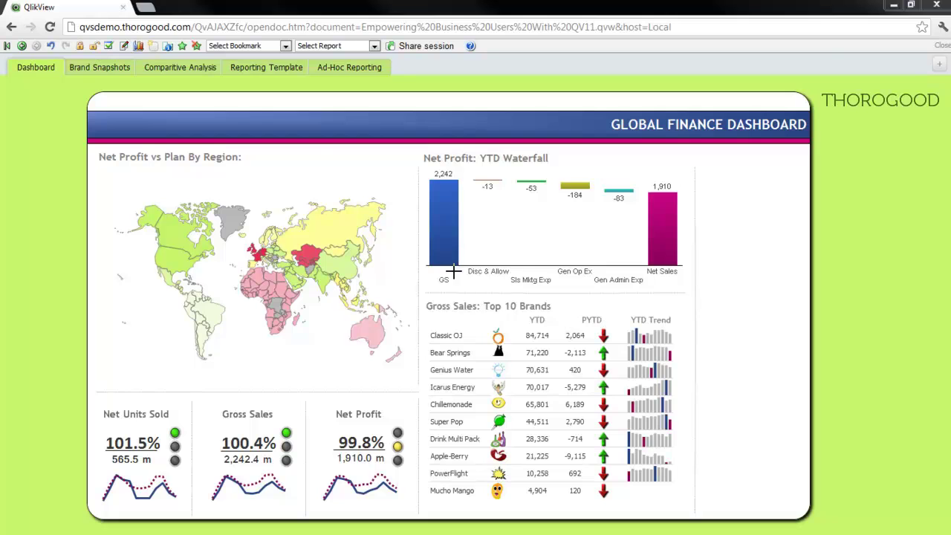
Step: Switch to the Brand Snapshots sheet, where no brand is selected yet
click(99, 71)
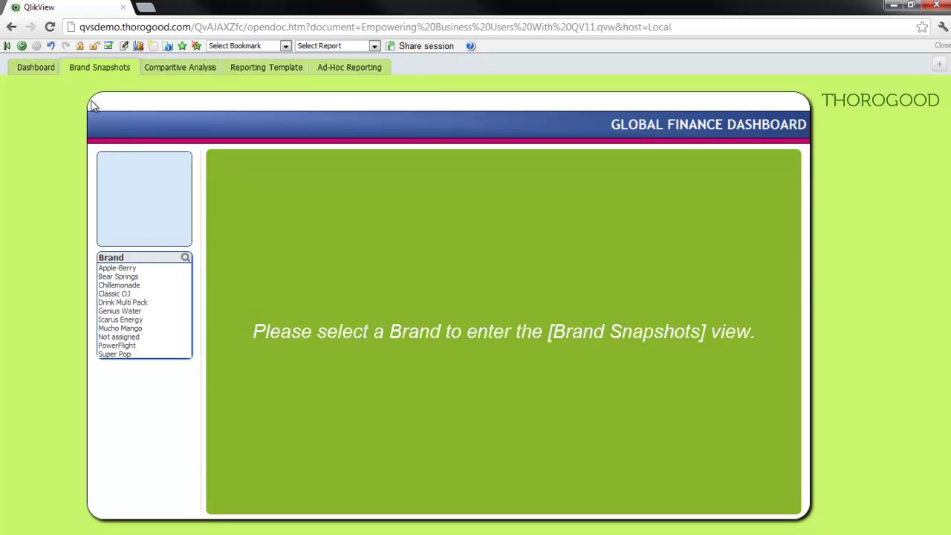
Step: Select the Apple-Berry brand and start a shared session with an invitation link
click(112, 269)
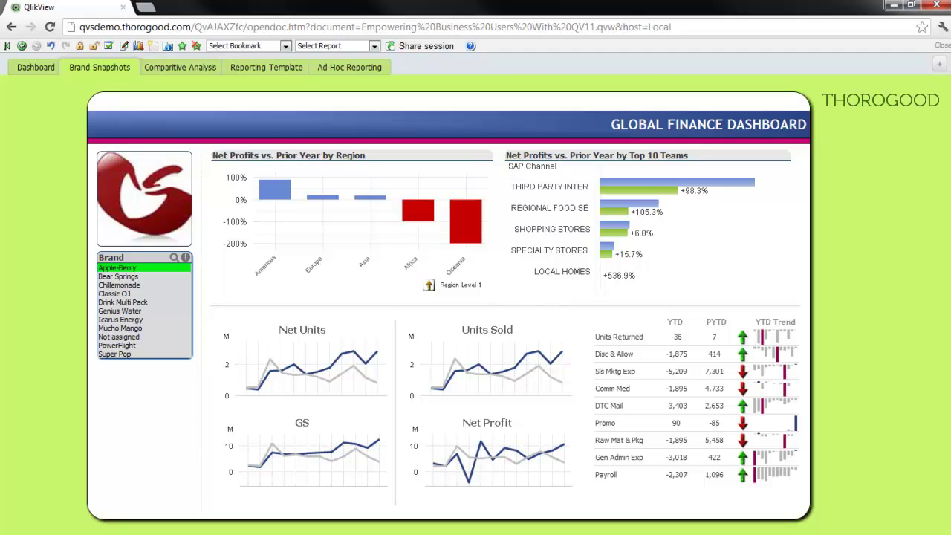
click(422, 47)
click(440, 66)
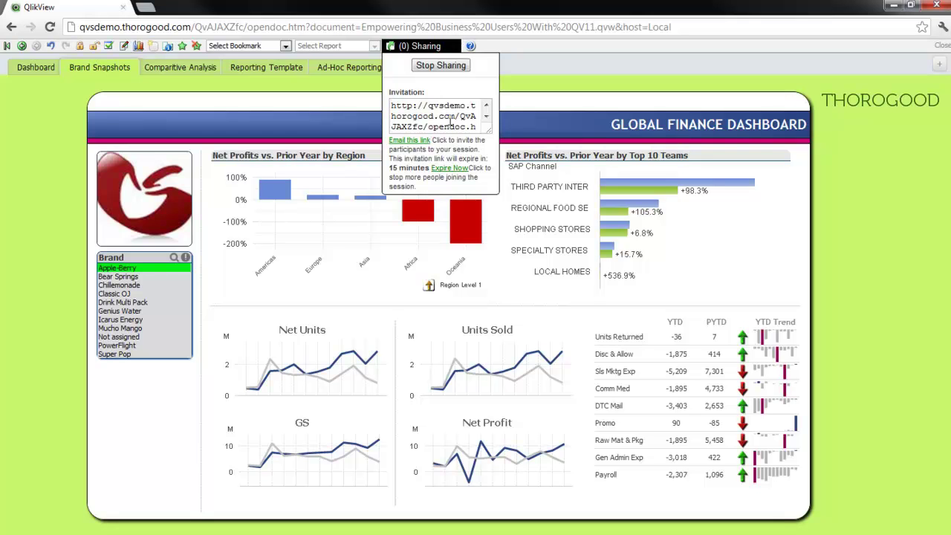
Step: Email the session invitation link to the suggested recipient 'maire' in Outlook
click(420, 141)
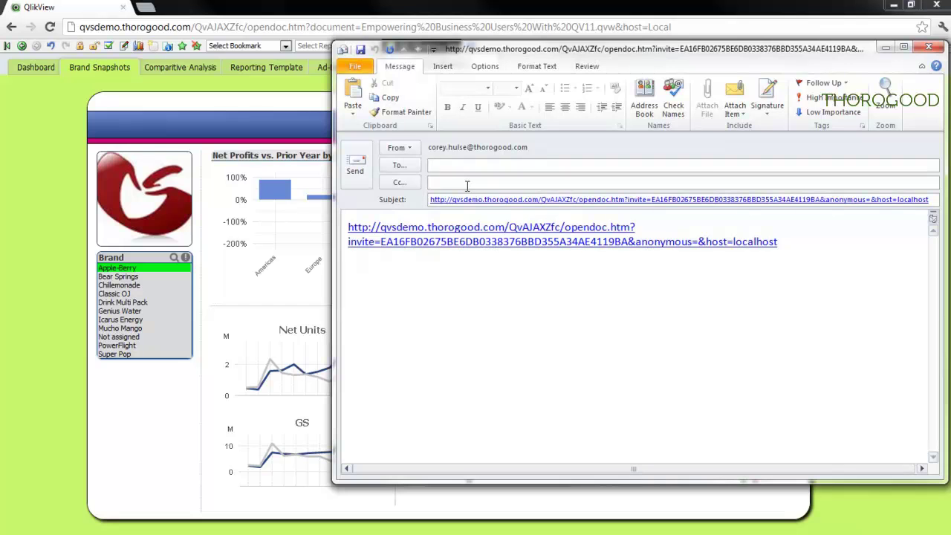
text(maire)
click(466, 184)
click(357, 170)
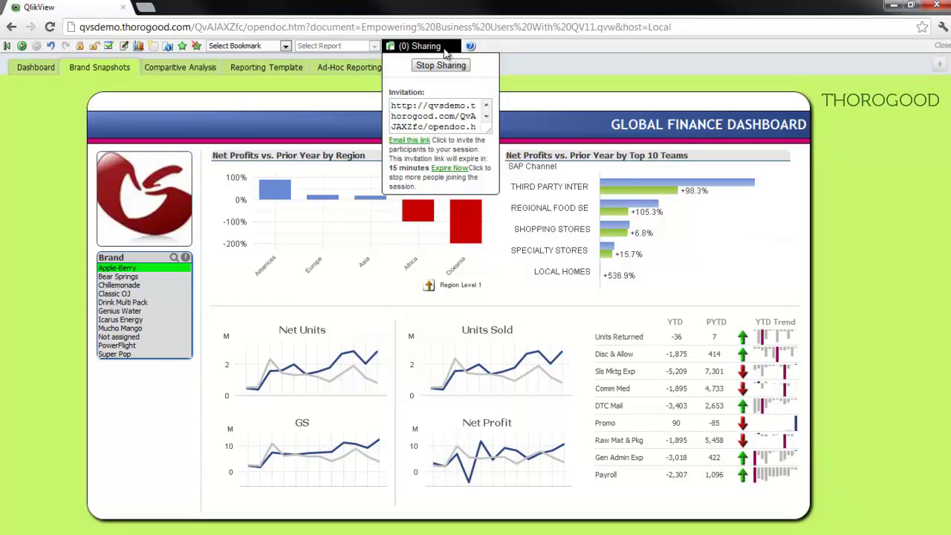
Step: Reopen the Sharing details to confirm one participant has joined
click(444, 49)
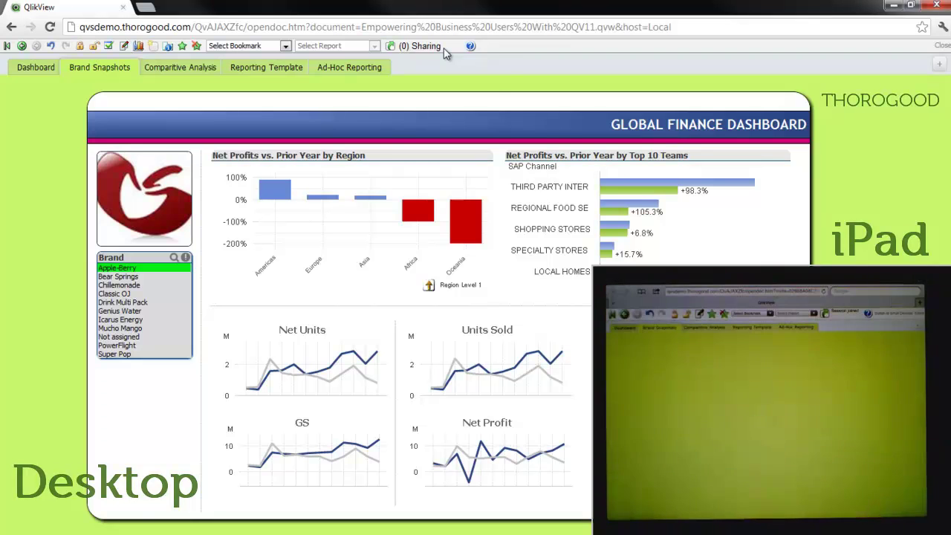
click(436, 52)
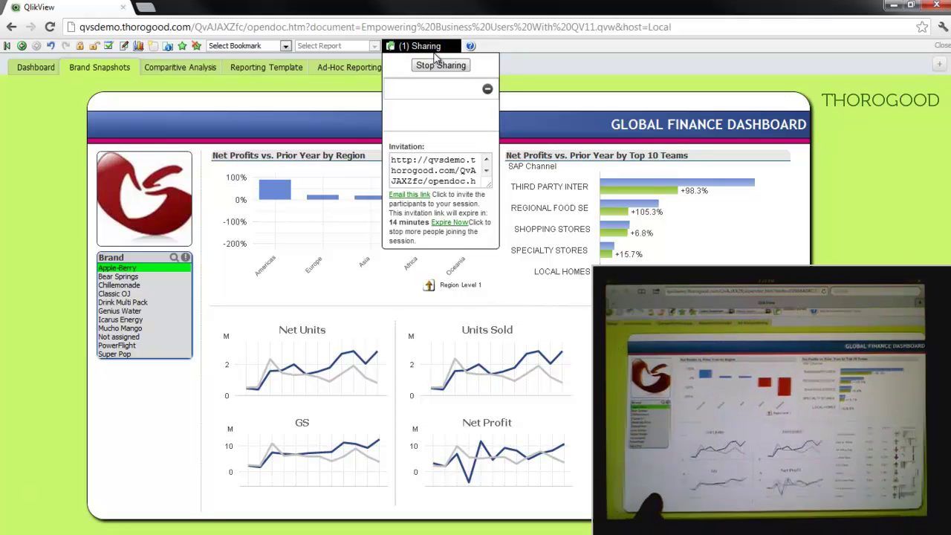
Step: Close the Sharing details and drill Net Profits by Region back up to continents
click(489, 58)
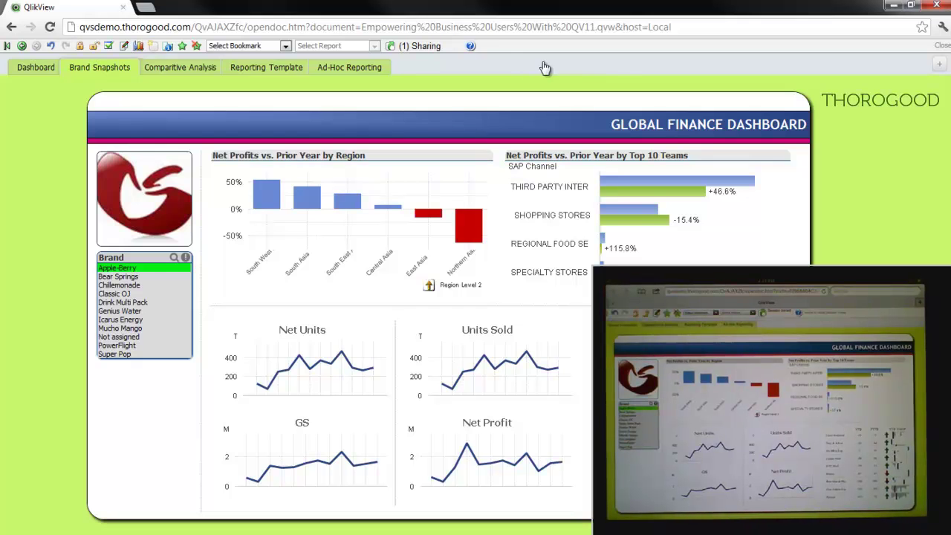
click(429, 286)
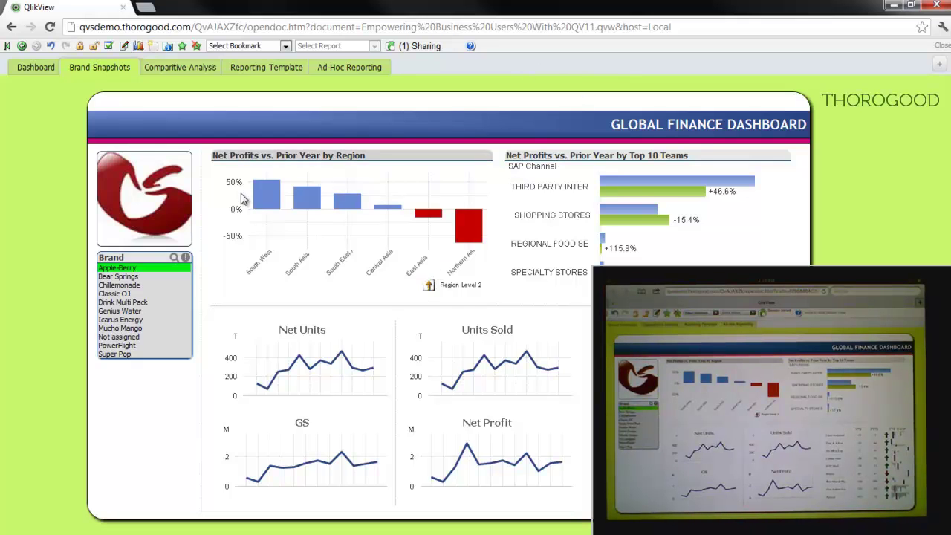
Step: Choose Classic OJ in the Brand list box, updating the snapshot charts and logo
click(131, 296)
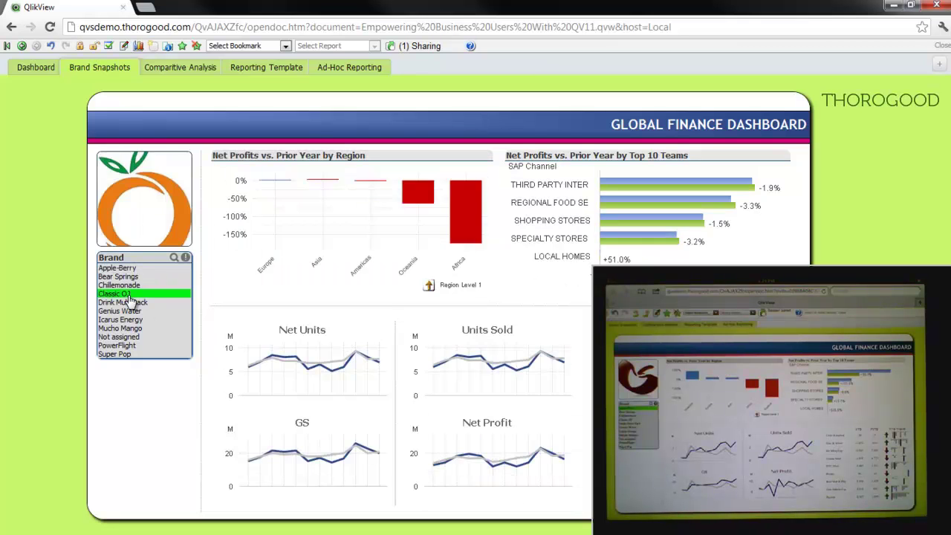